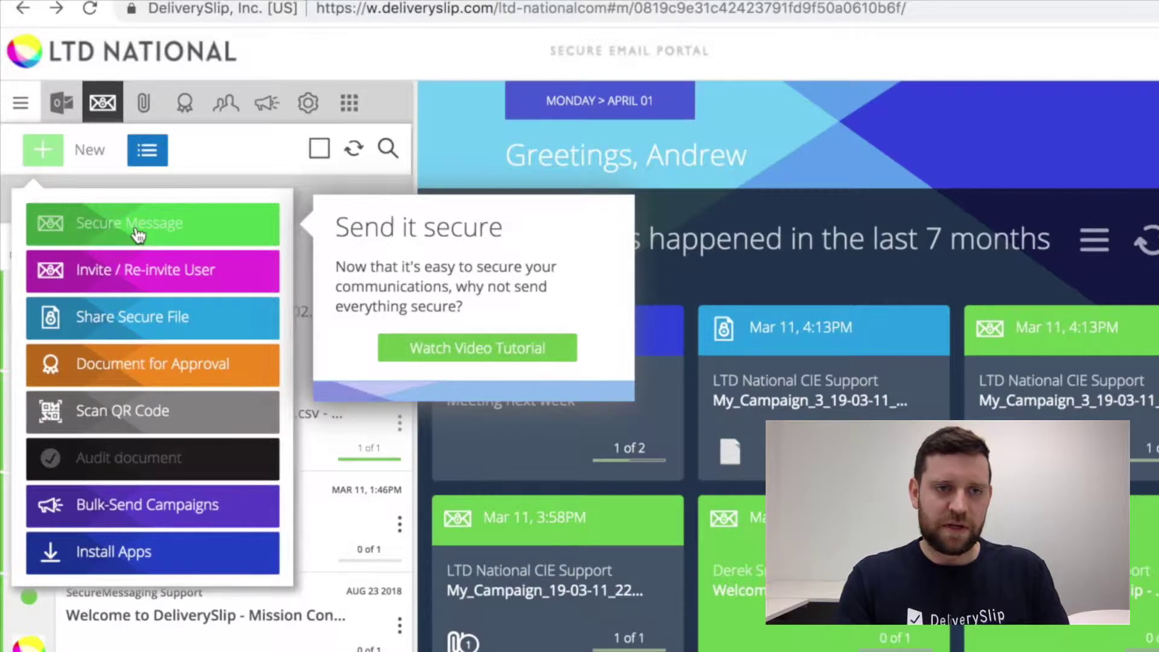
Start a new secure message and address it to two ltd-national.com contacts by choosing their names from the suggestions.
left_click(138, 234)
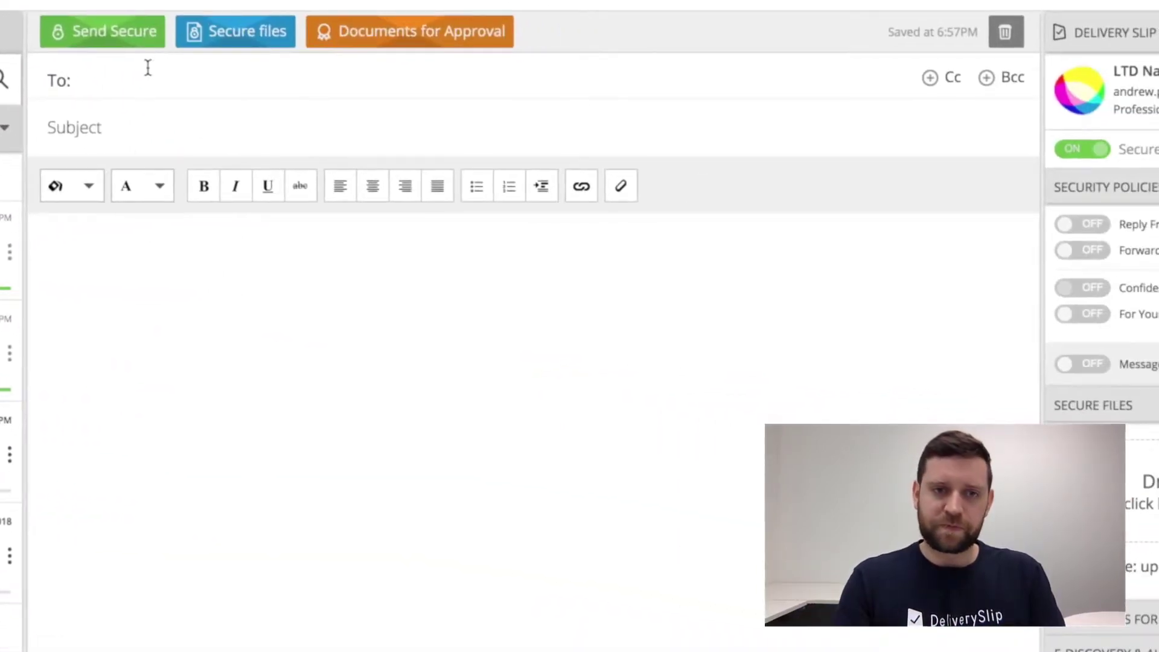
left_click(146, 71)
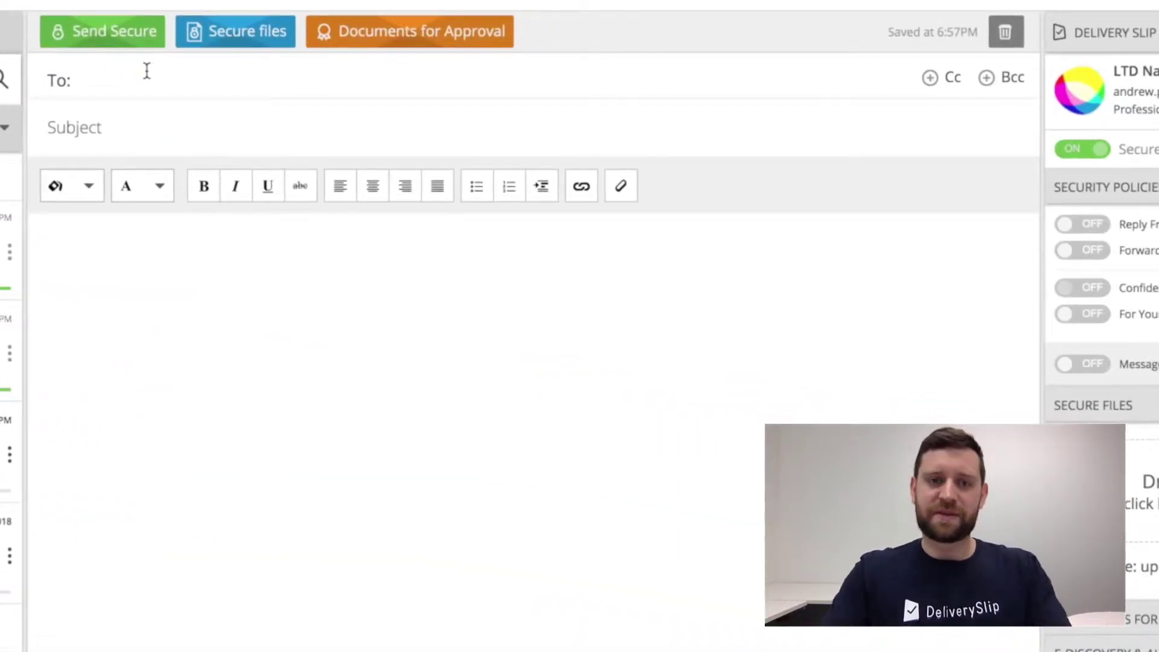
type("derek")
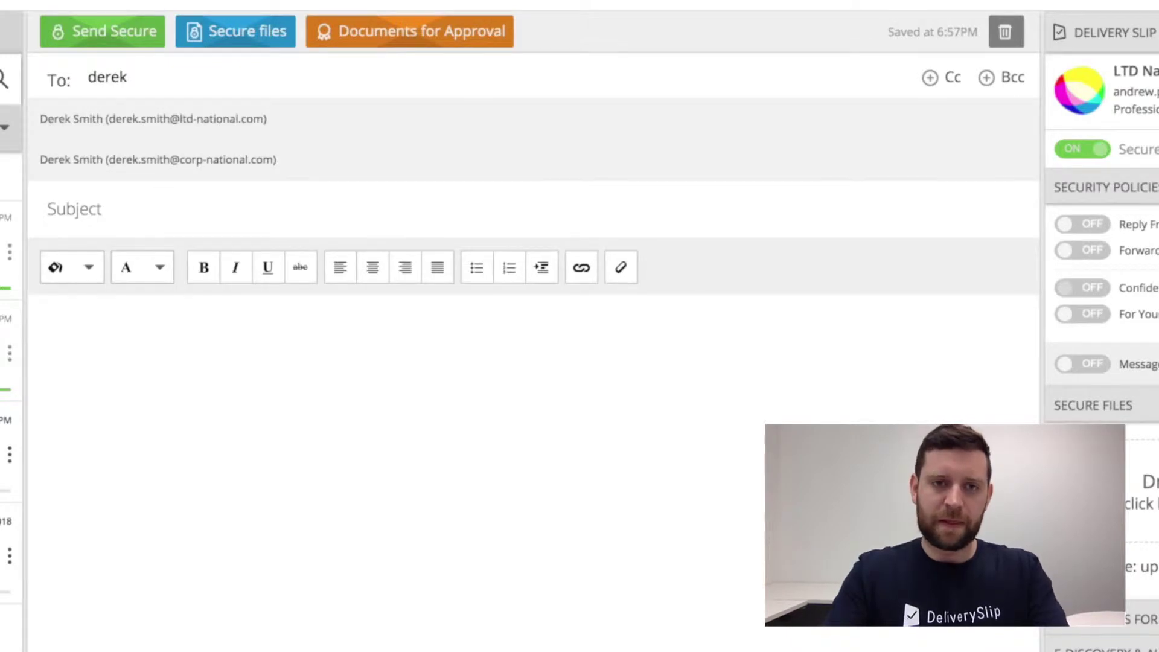
key("Down")
key("Return")
type("a")
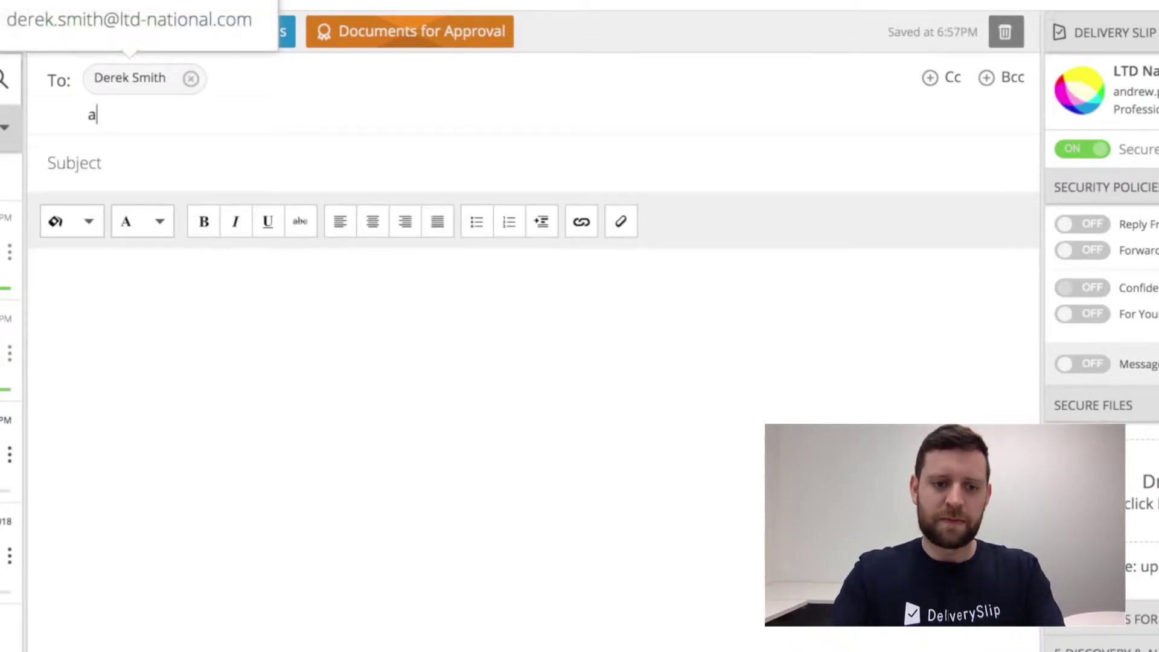
type("lice")
key("Down")
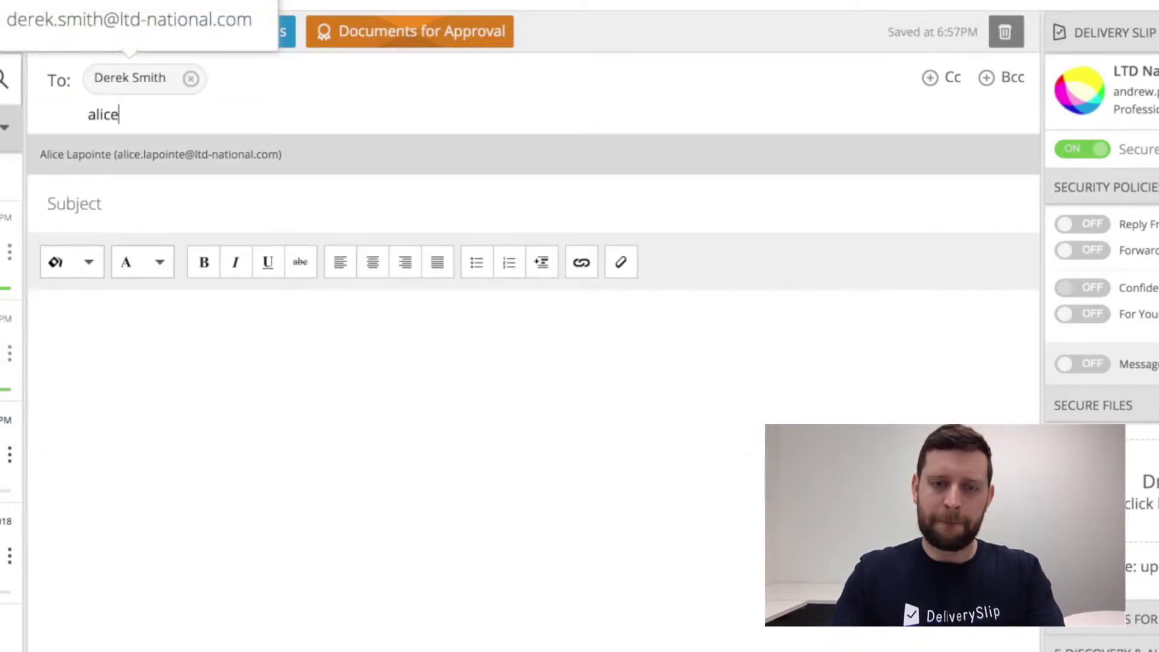
key("Return")
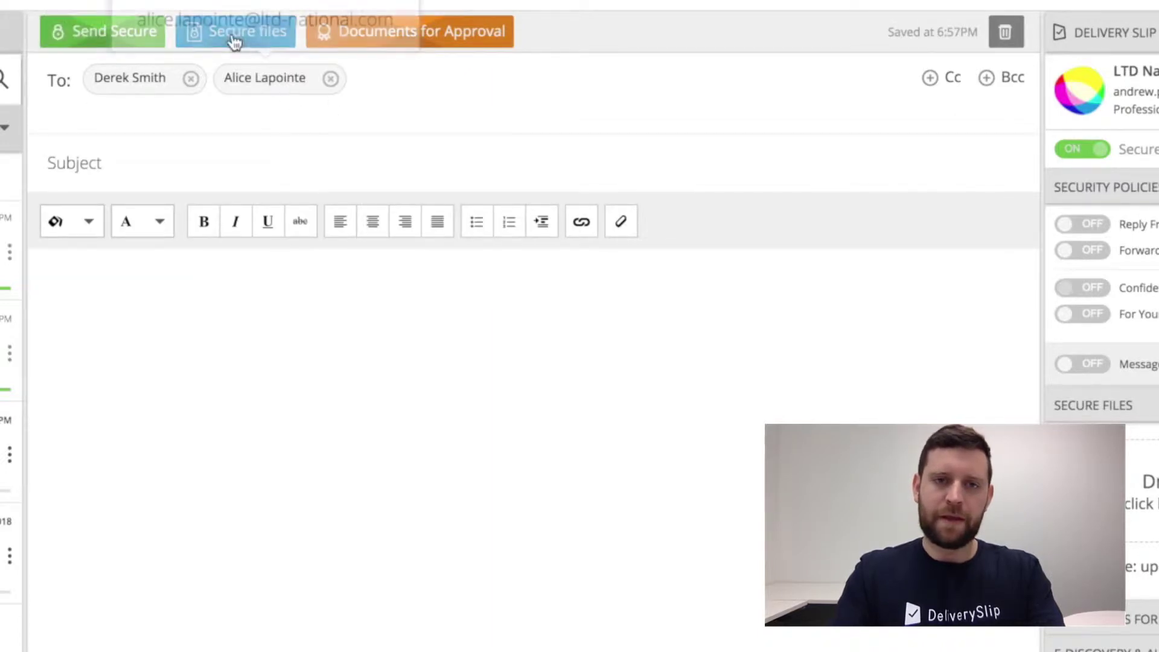
Attach DS_SHIRT_ARTWORK.pdf to the message as a secure file.
left_click(249, 41)
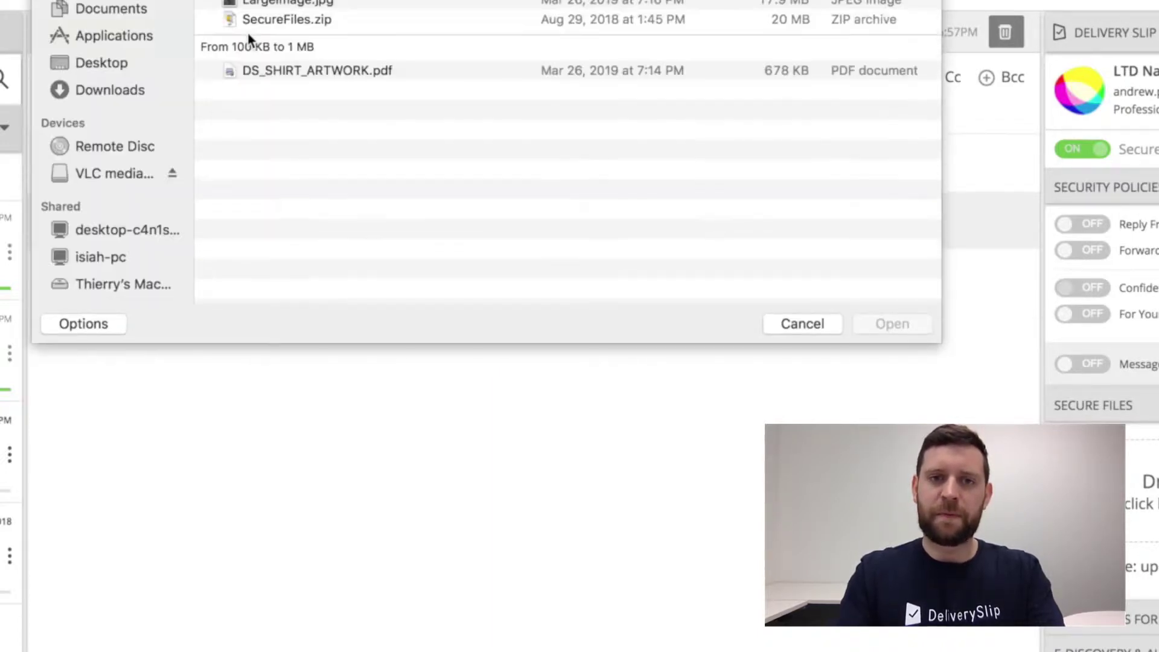
left_click(303, 71)
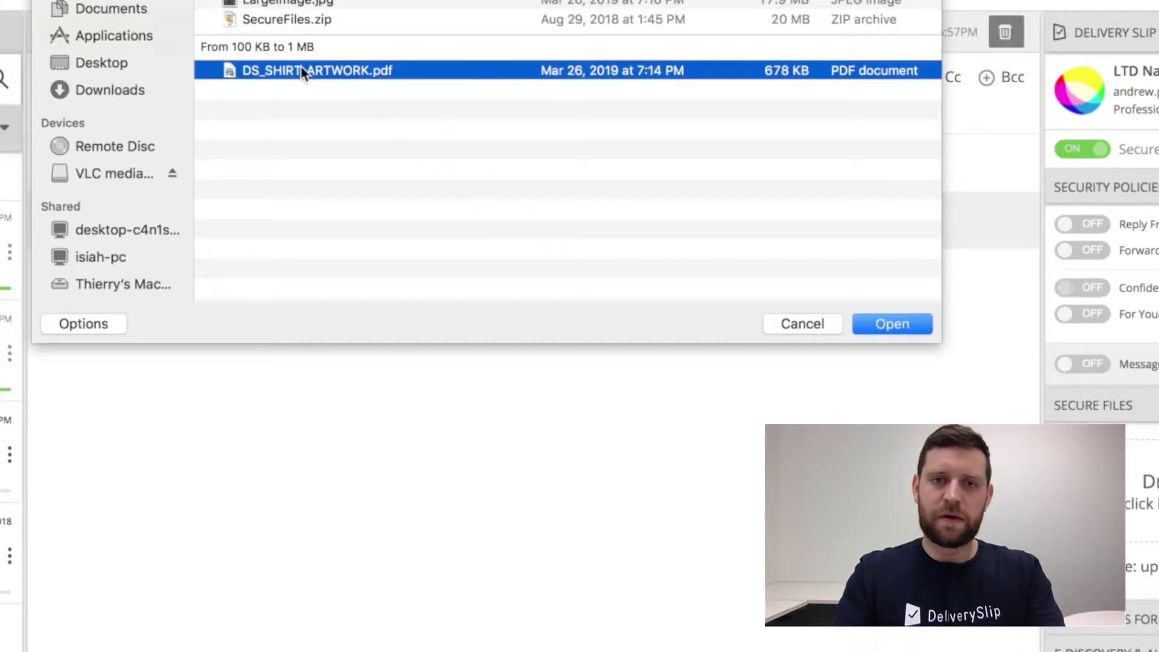
left_click(908, 324)
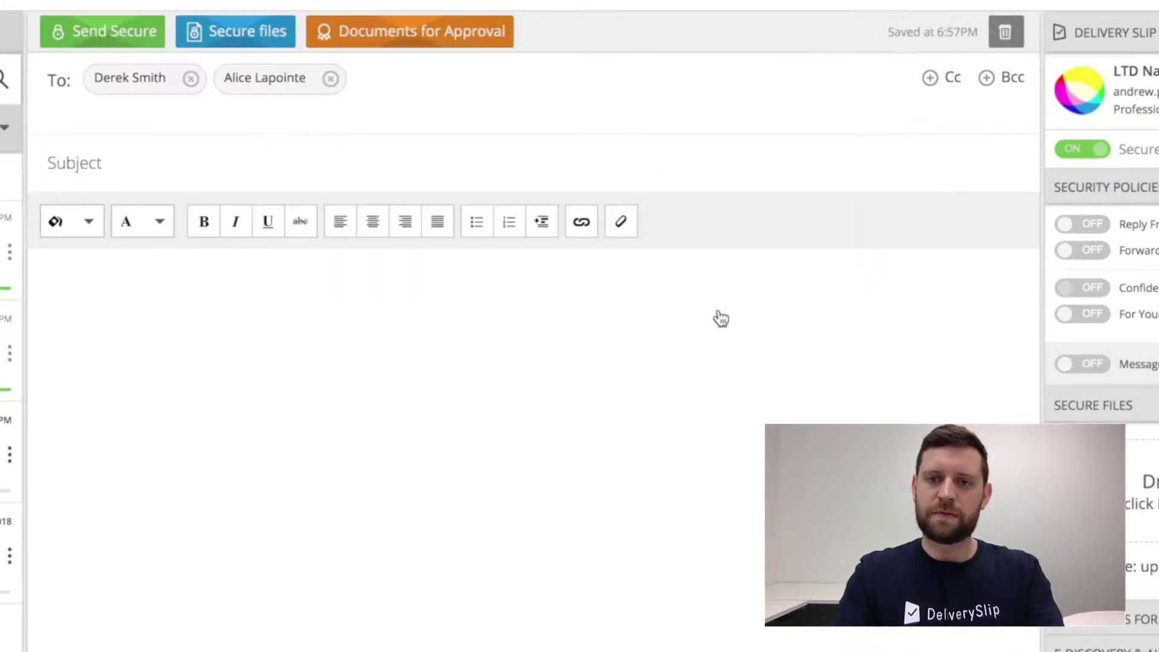
Send the message securely with subject "Some Secure Information for you" and body "This is highly sensitive info", signed with the sender's first name.
left_click(144, 174)
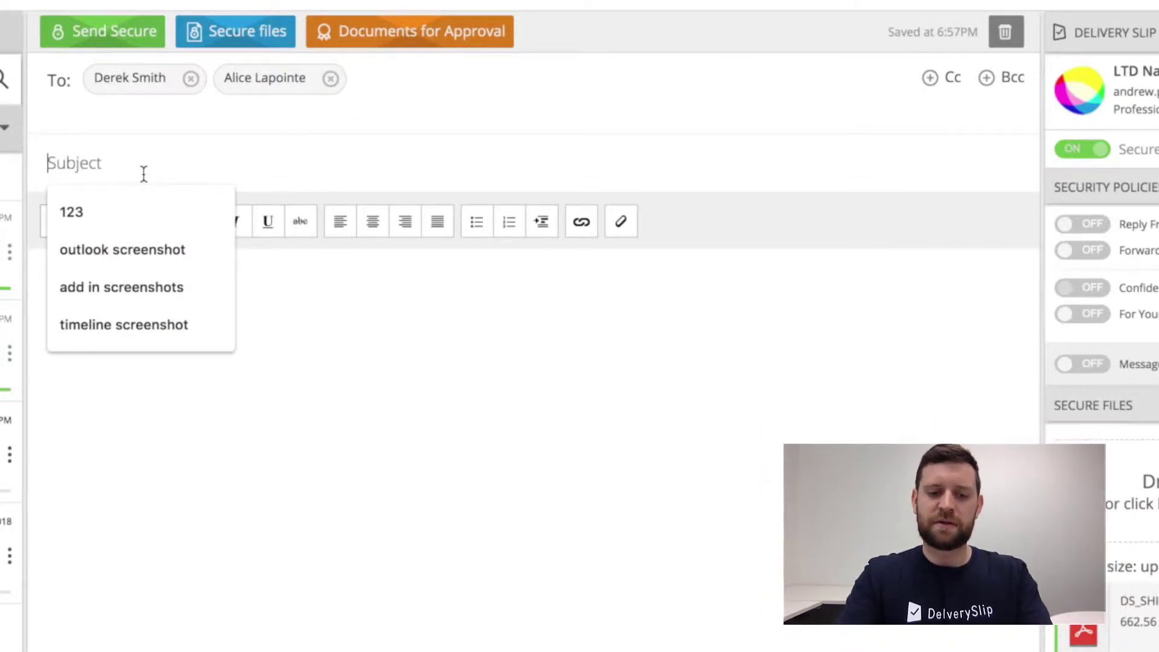
type("Some Secure Information for you")
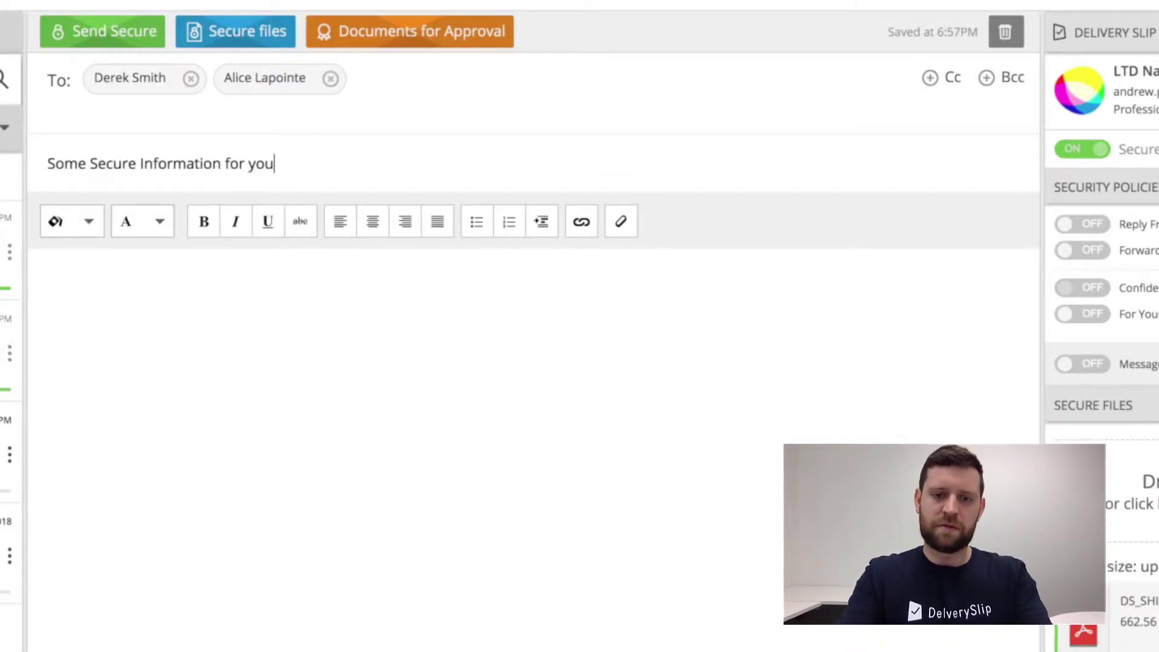
left_click(163, 345)
type("This is highly ")
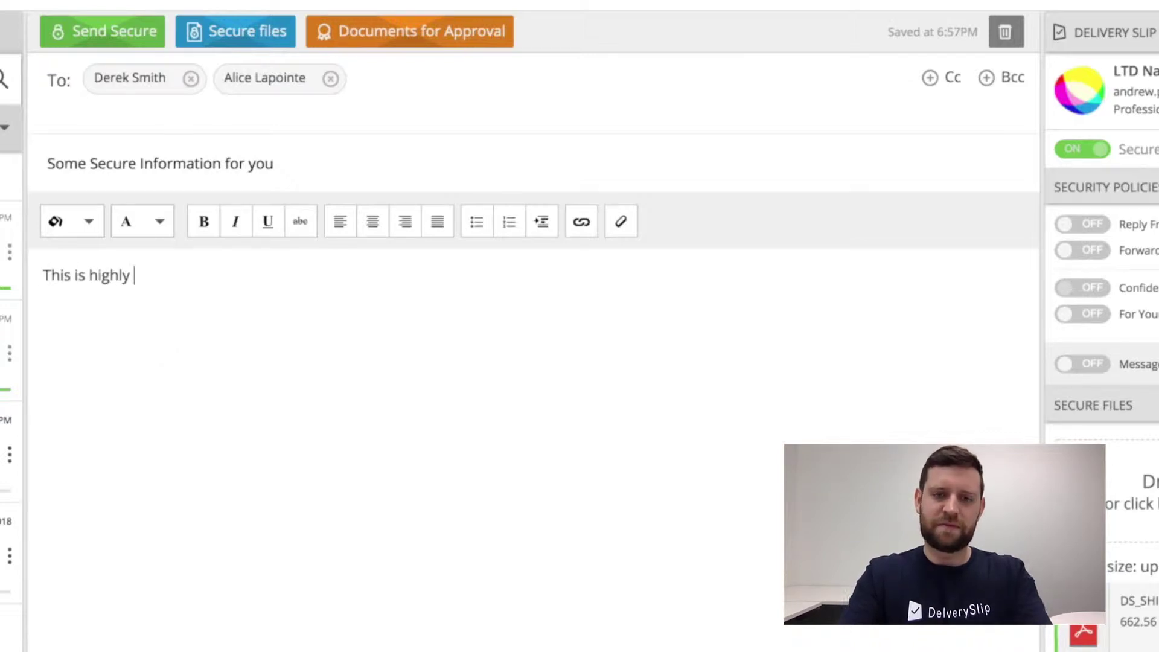
type("sensitive info  ")
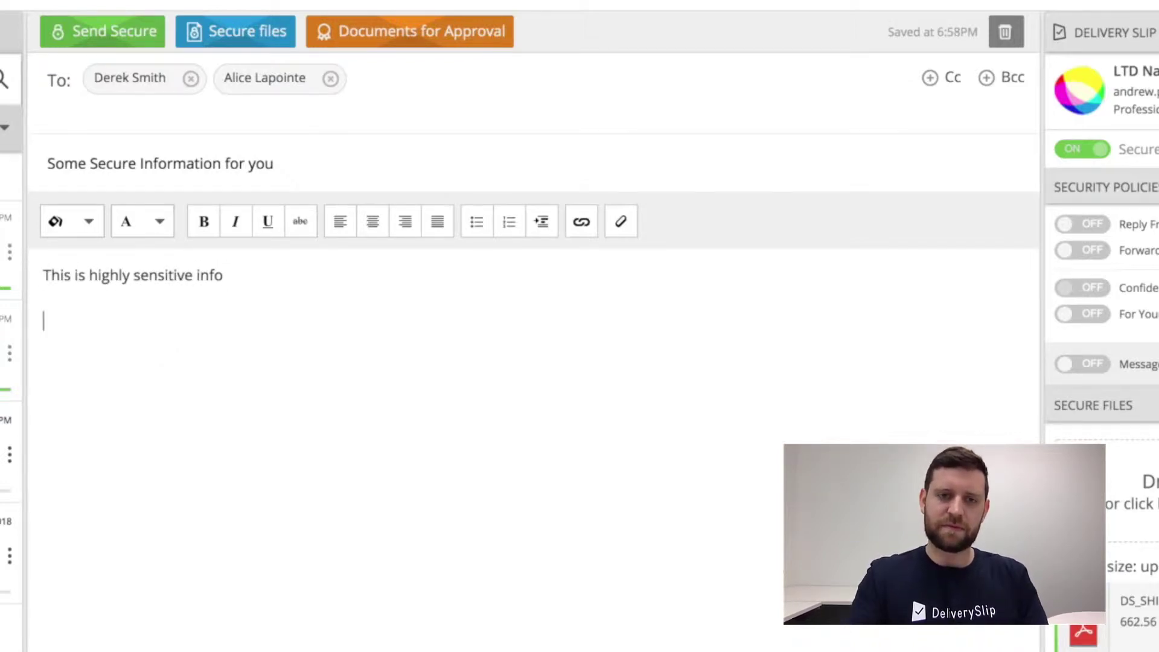
type("Andrew")
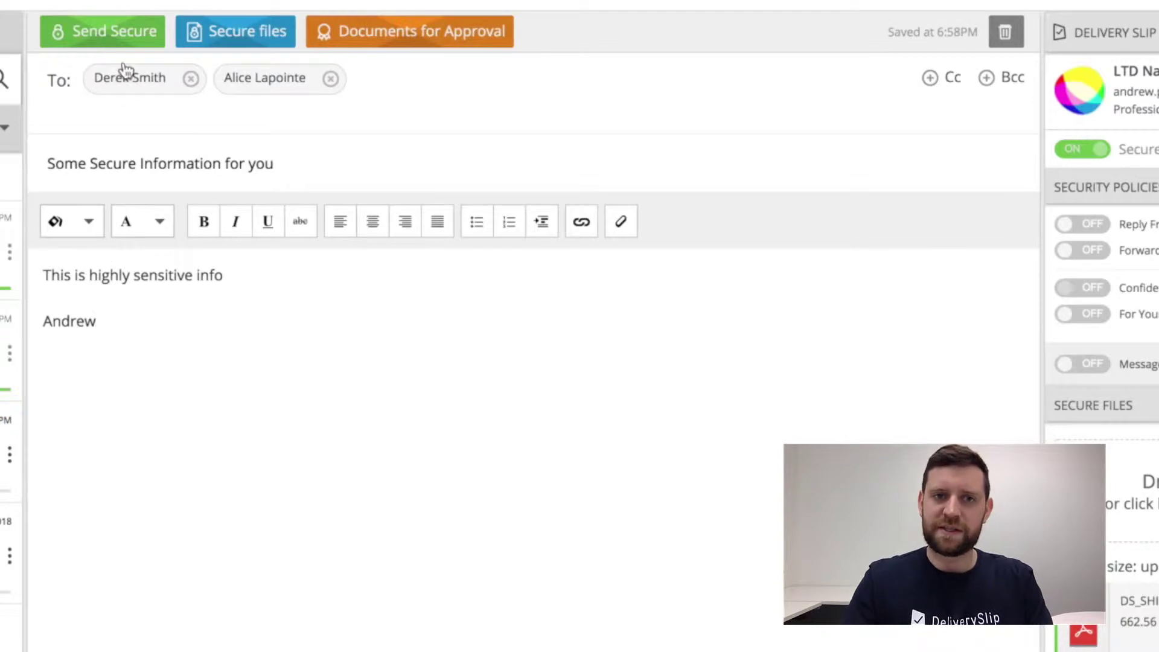
left_click(115, 45)
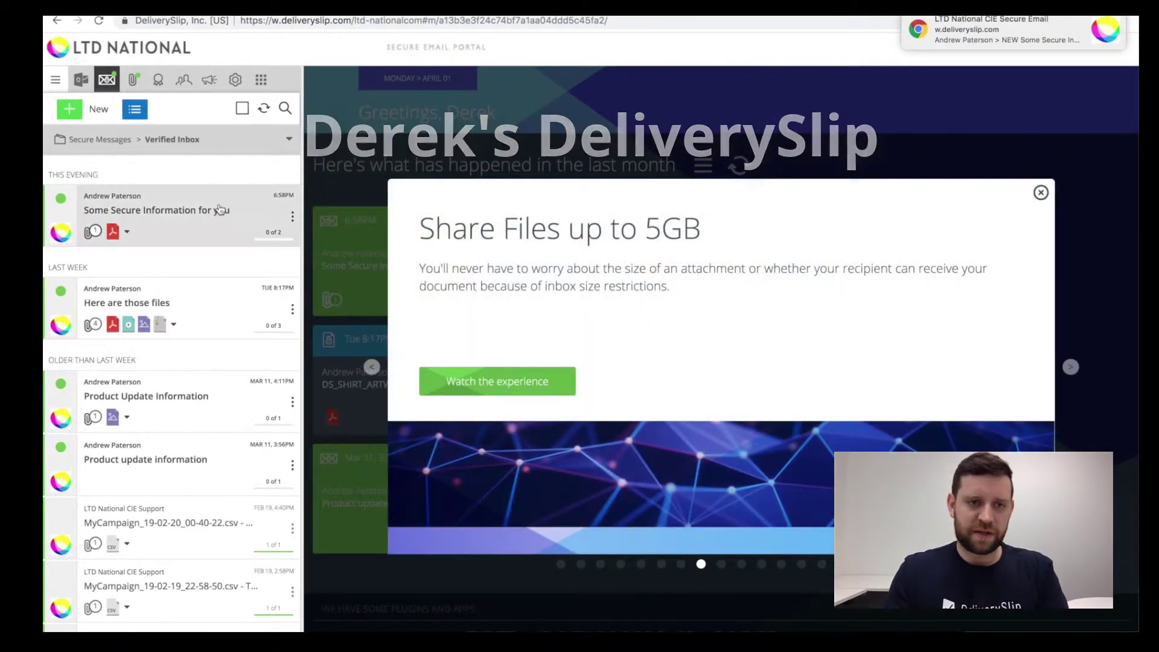
In the recipient's portal, open "Some Secure Information for you" and forward it securely to a third contact at ltd-national.com.
left_click(165, 218)
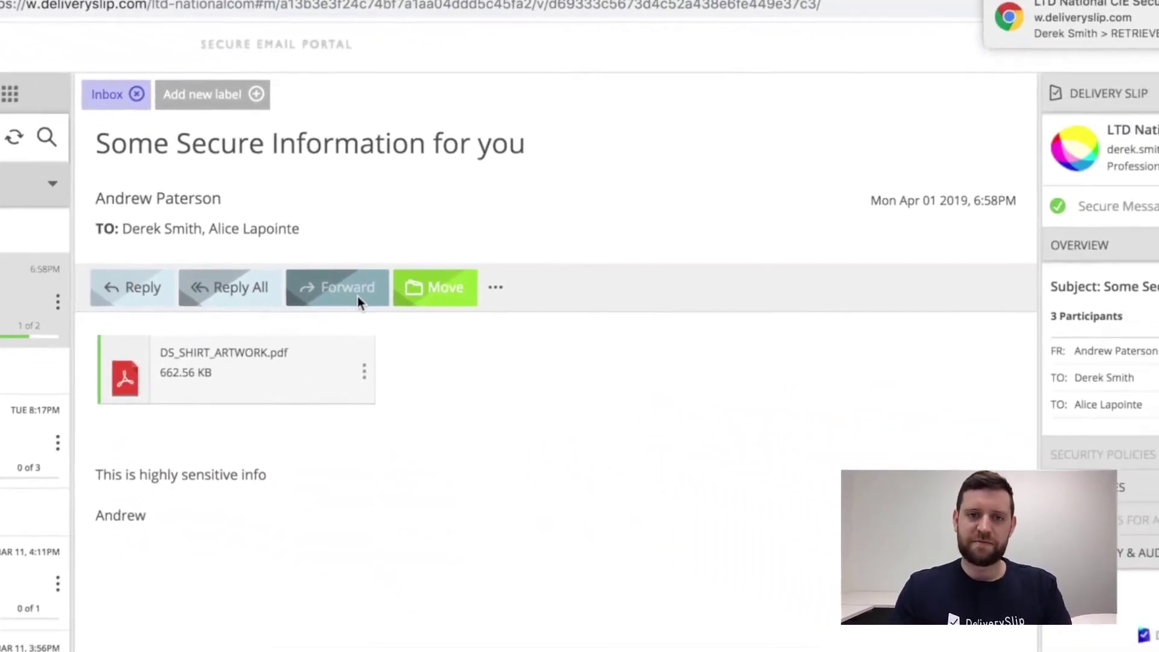
left_click(516, 353)
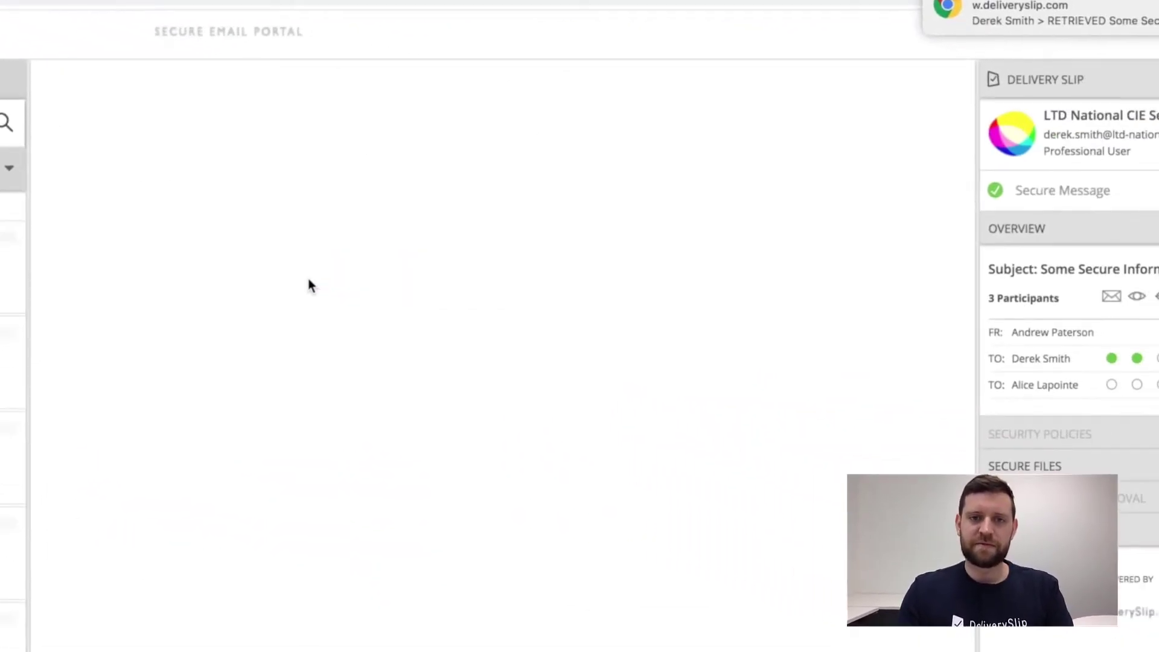
left_click(212, 121)
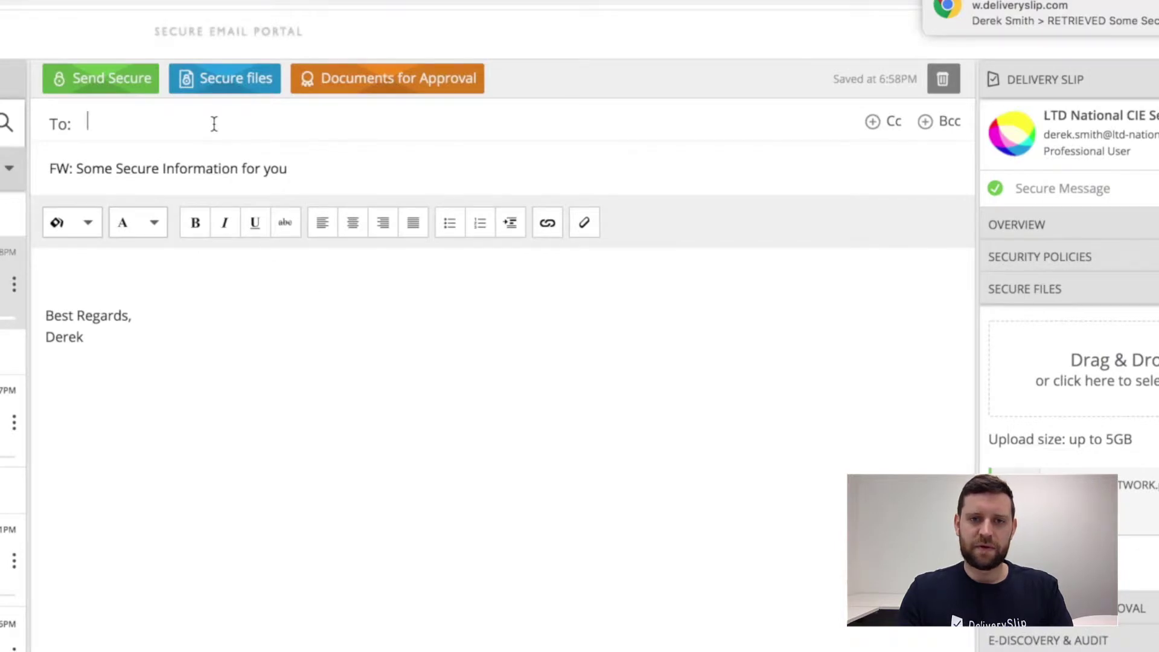
type("matt")
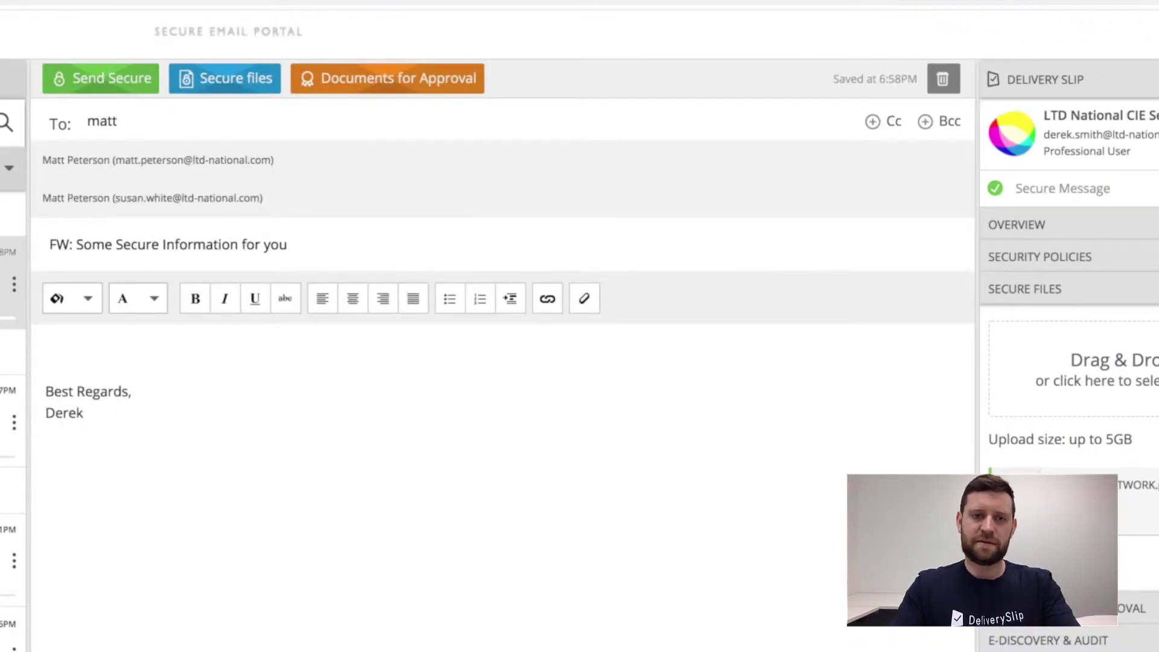
key("Return")
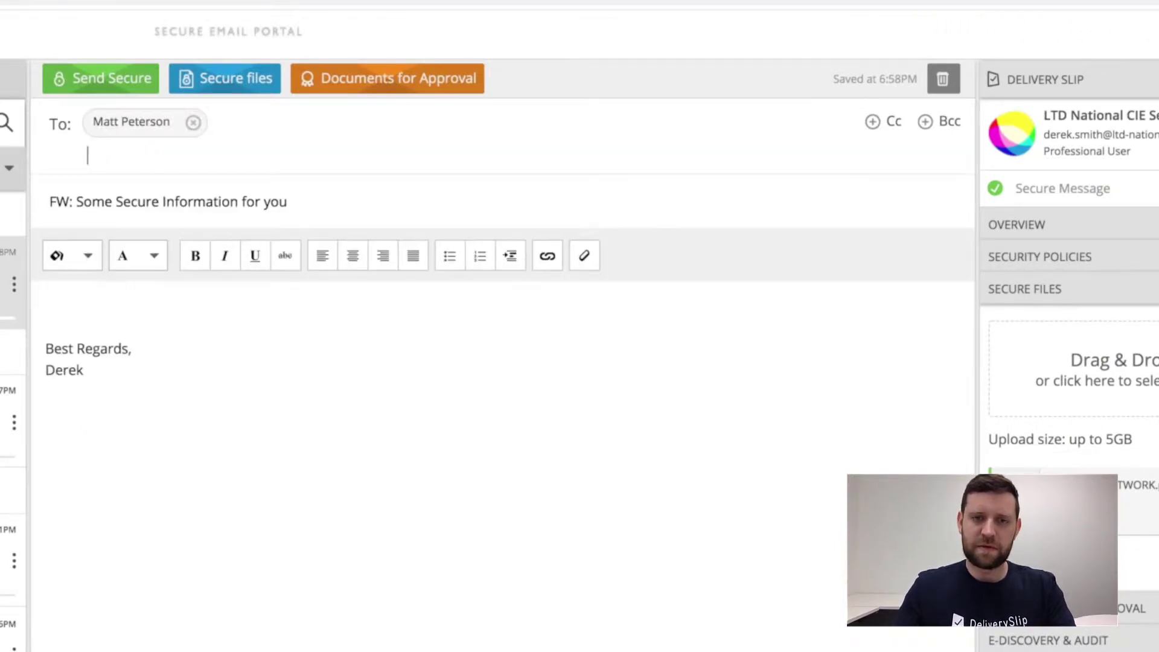
left_click(115, 79)
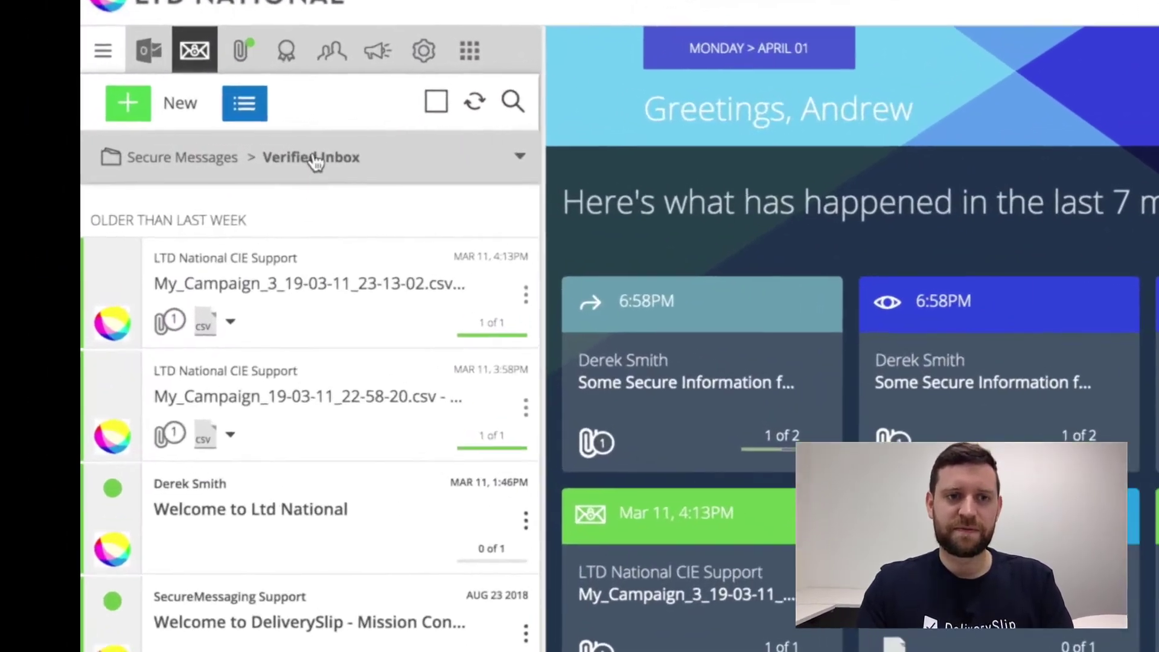
Back in the sender's portal, open "Some Secure Information for you" from the Sent messages.
left_click(165, 147)
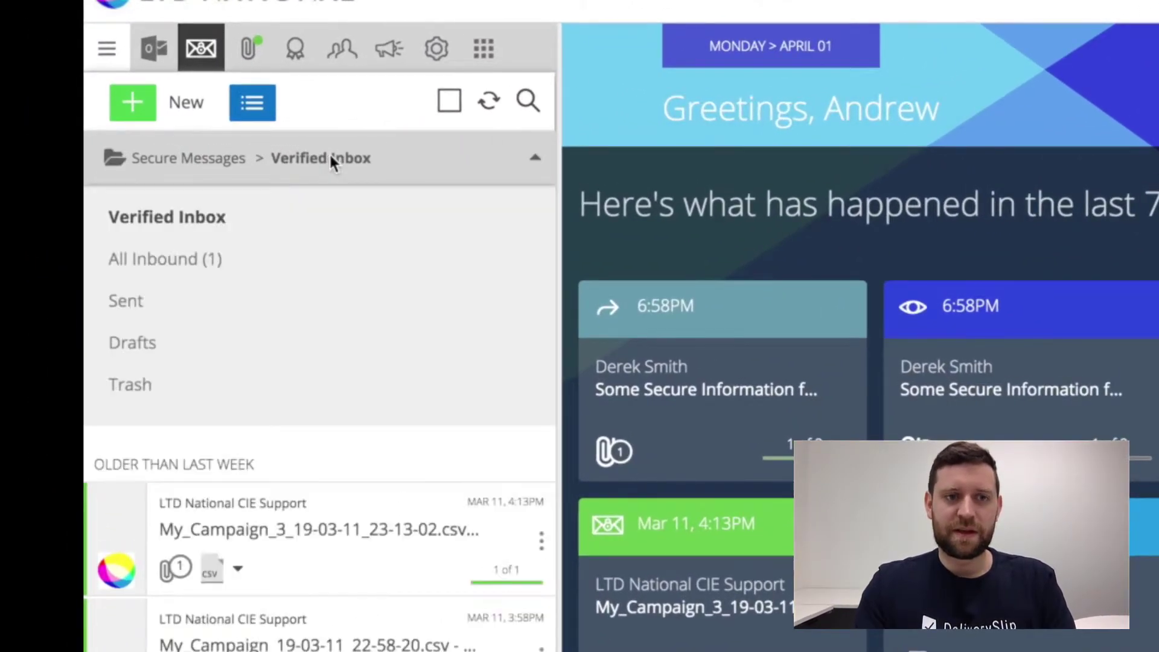
left_click(126, 301)
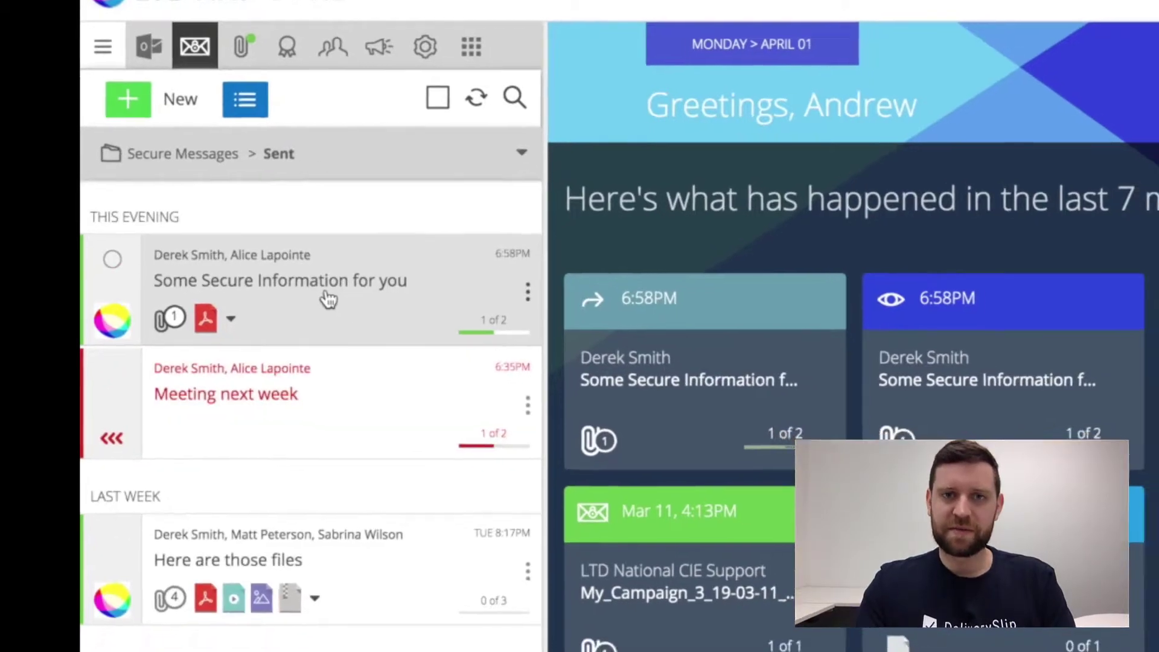
left_click(329, 298)
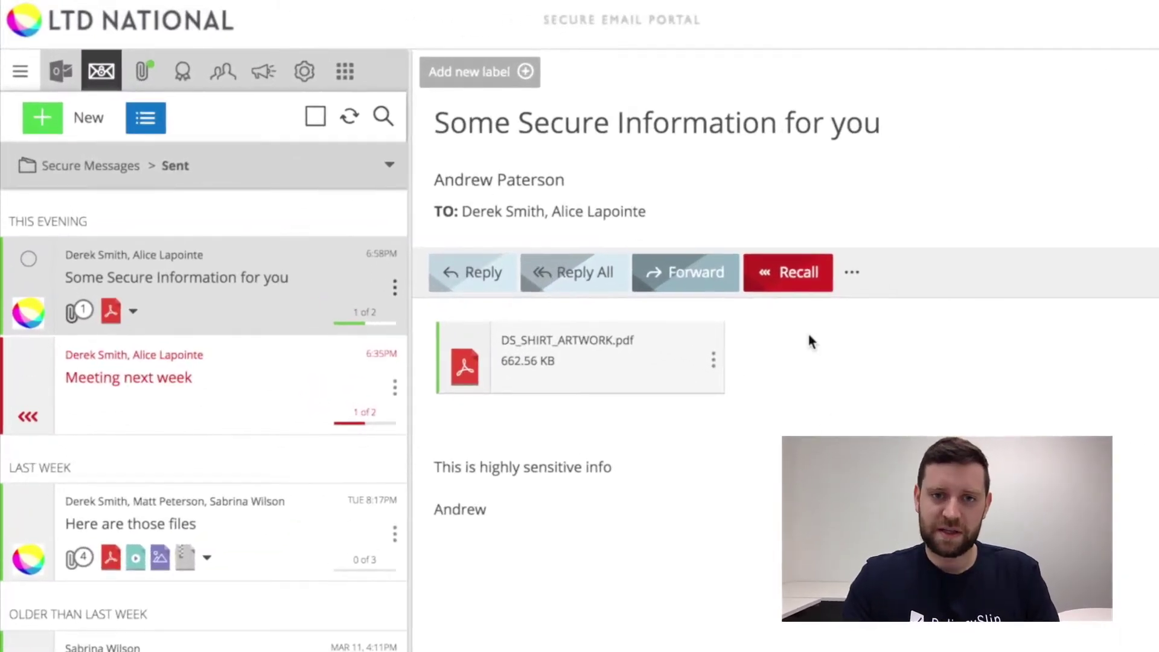
Do a Total Recall of the message thread, giving the reason "Oops, this was for someone else".
left_click(792, 285)
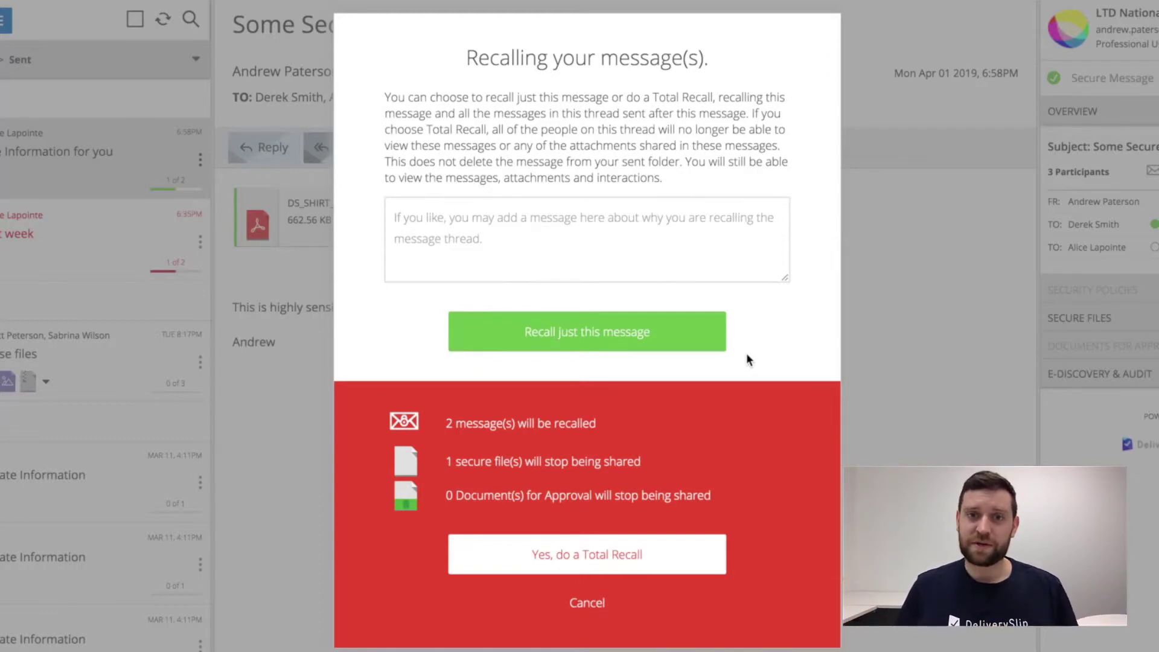
left_click(506, 228)
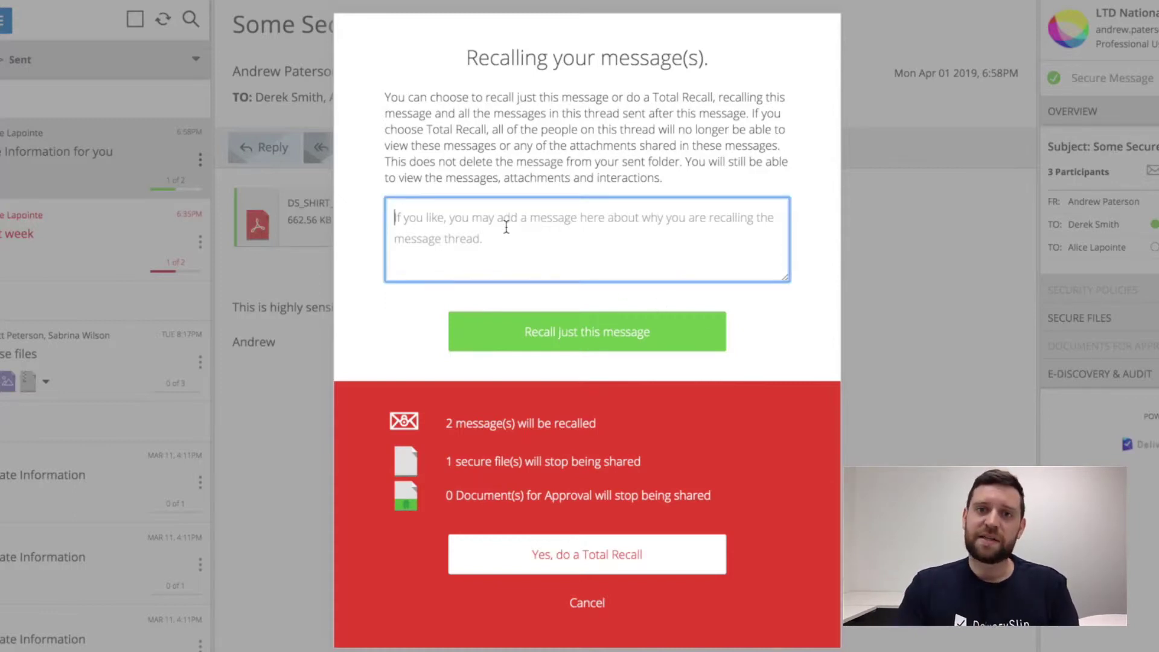
type("Oops, this was for")
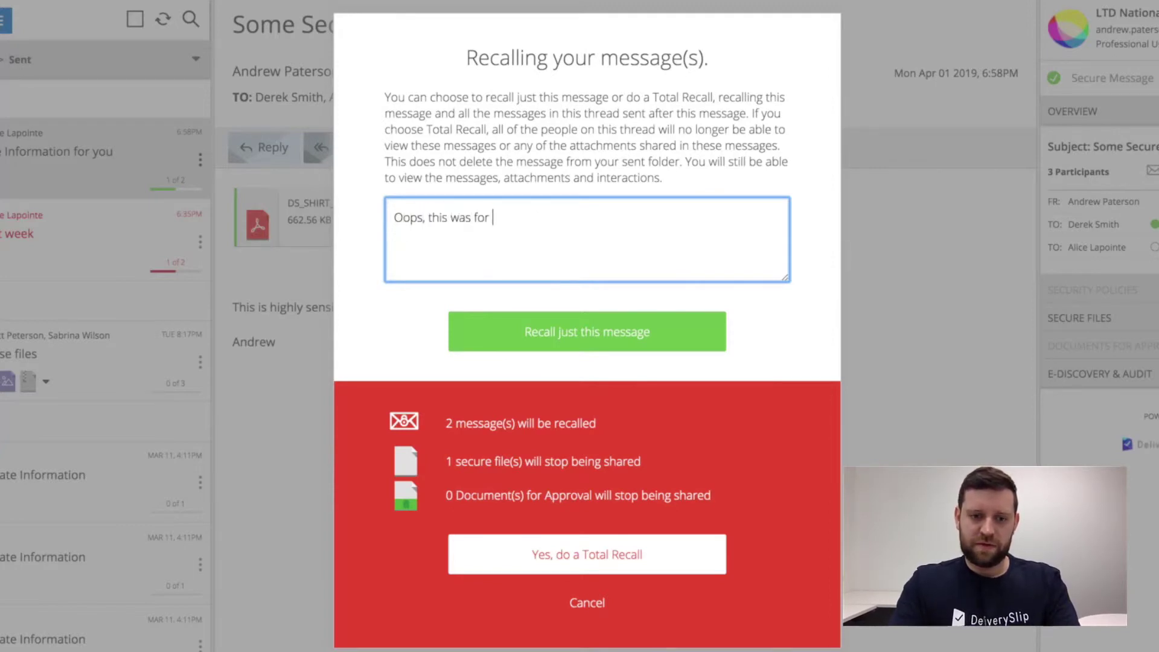
type(" someone else")
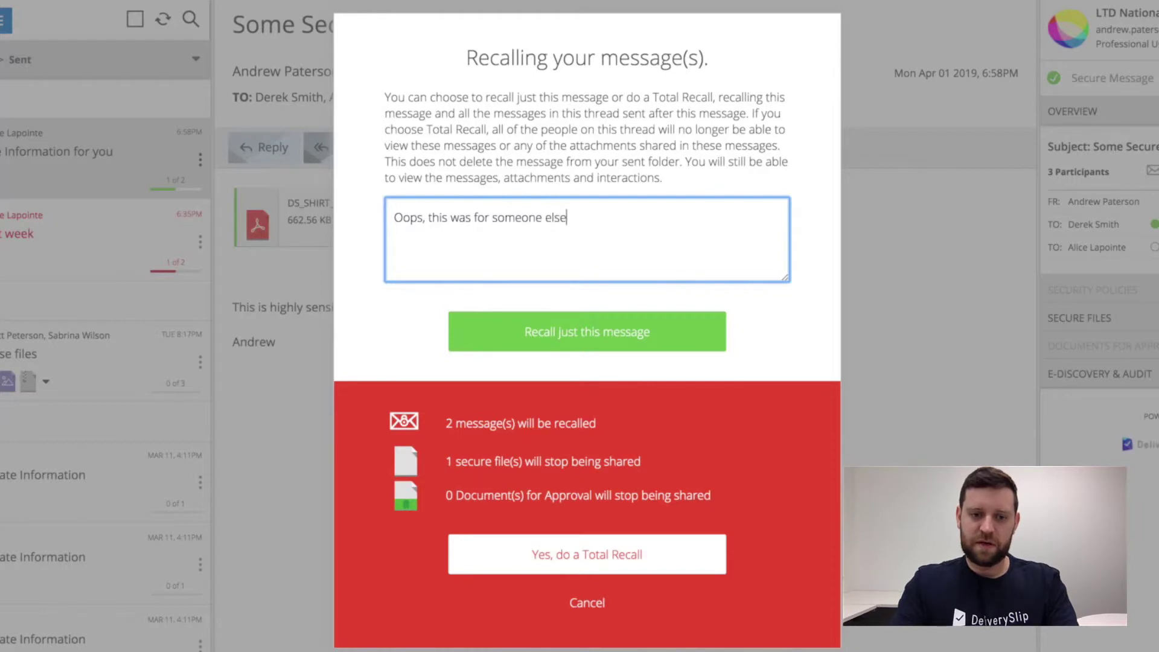
left_click(623, 561)
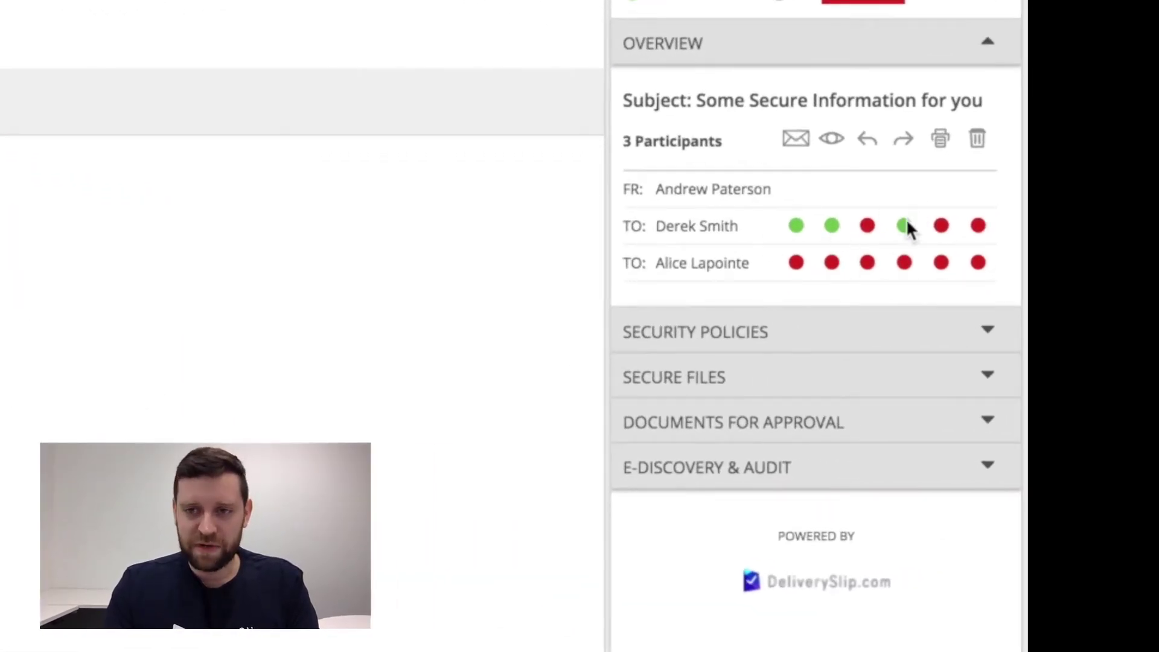
Examine the first recipient's forwarding details in the recalled message's tracking overview.
mouse_move(904, 229)
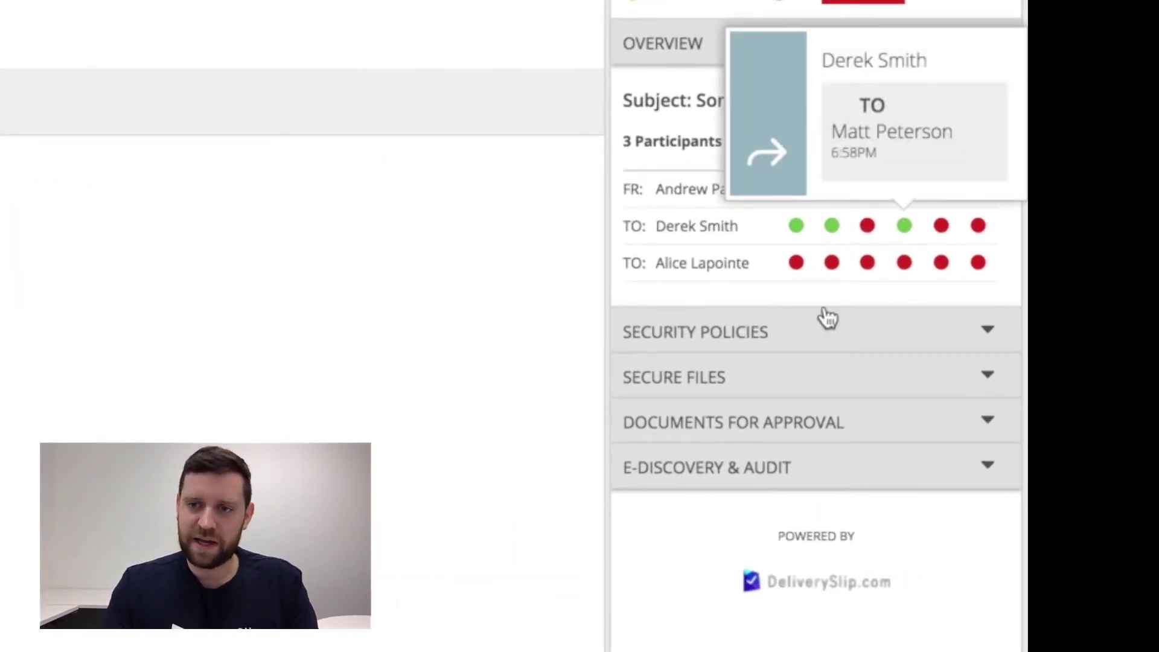